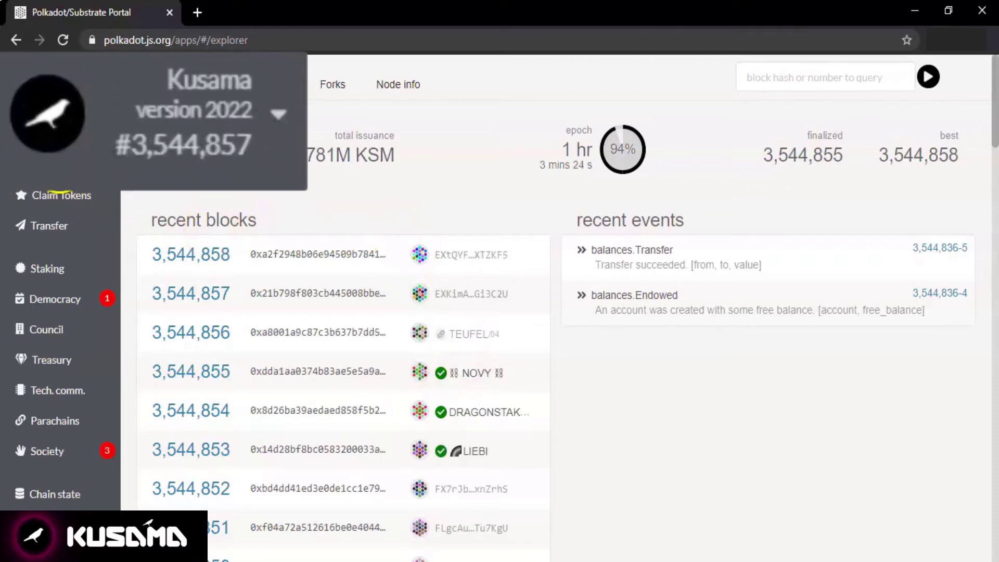
View the accounts list and start a new nominator setup from the staking account actions.
{"action": "left_click", "coordinate": [58, 166]}
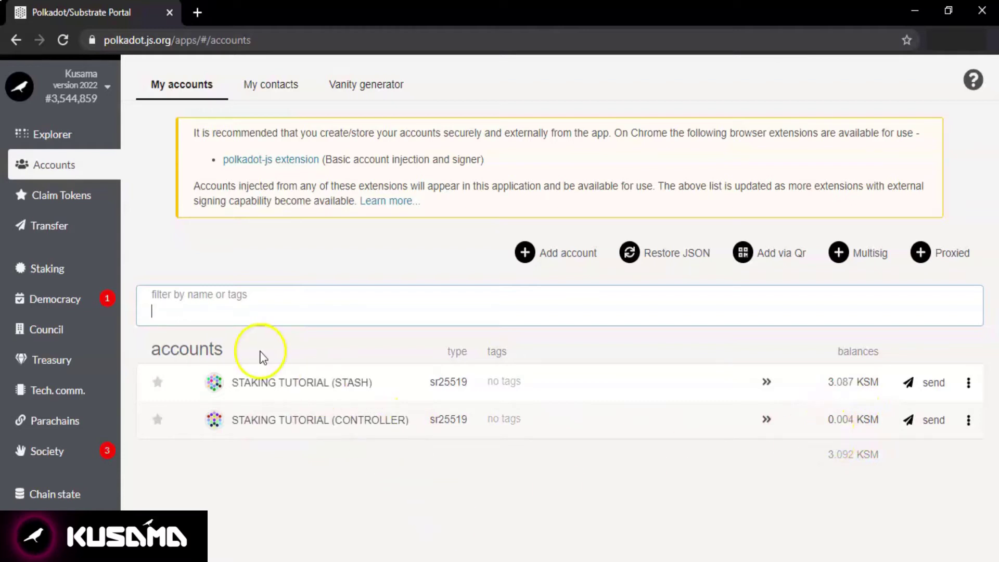
{"action": "left_click", "coordinate": [50, 270]}
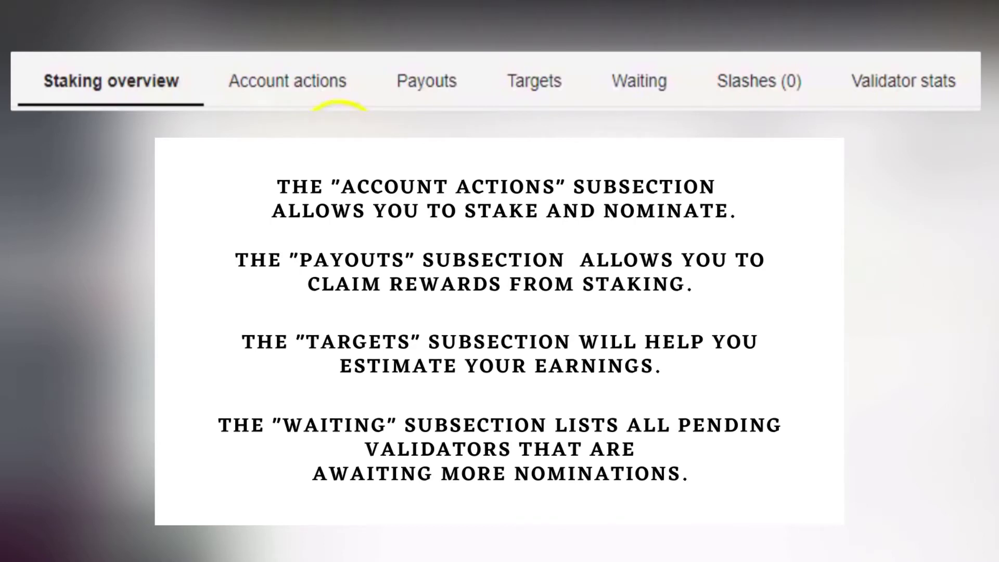
{"action": "left_click", "coordinate": [292, 93]}
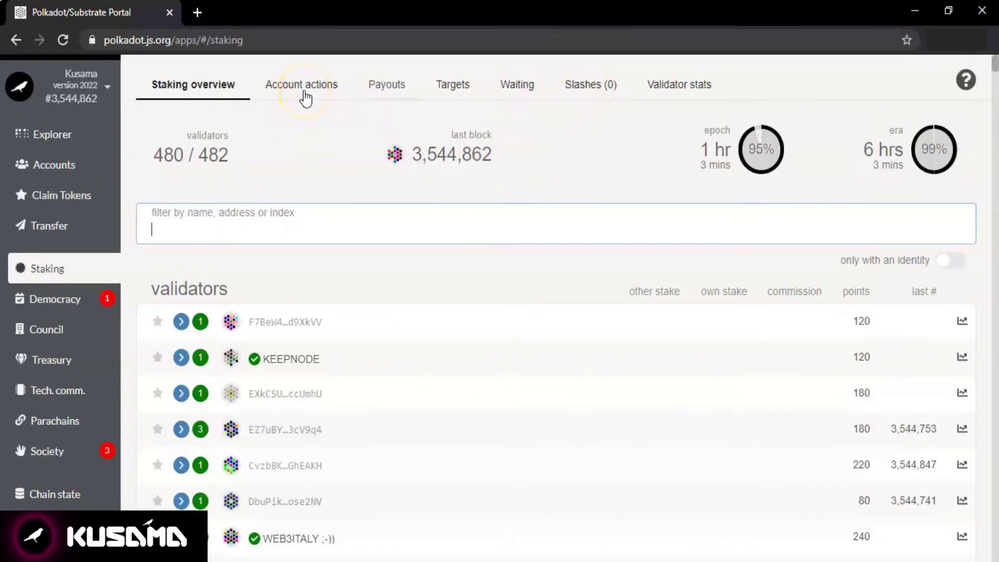
{"action": "left_click", "coordinate": [305, 93]}
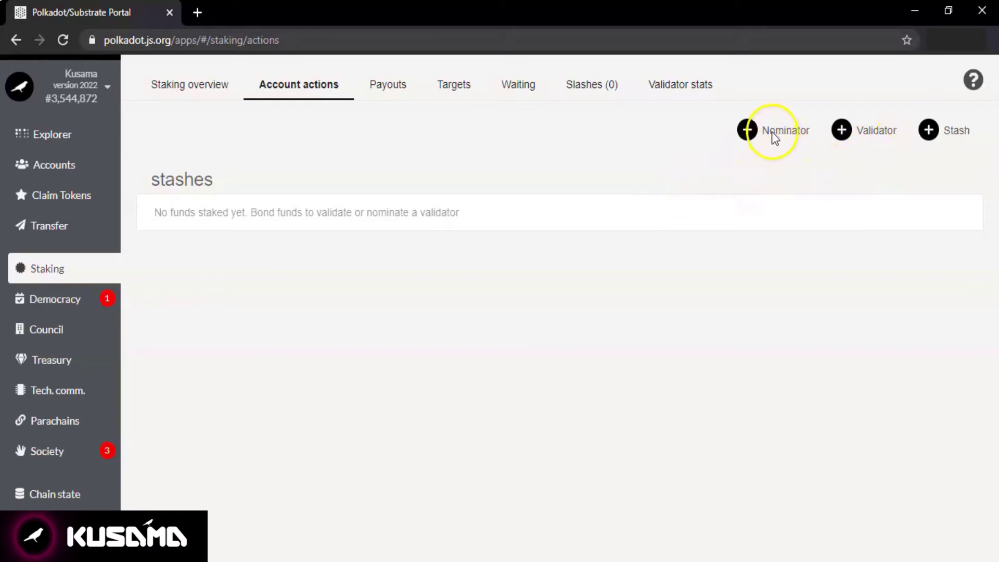
{"action": "left_click", "coordinate": [754, 135]}
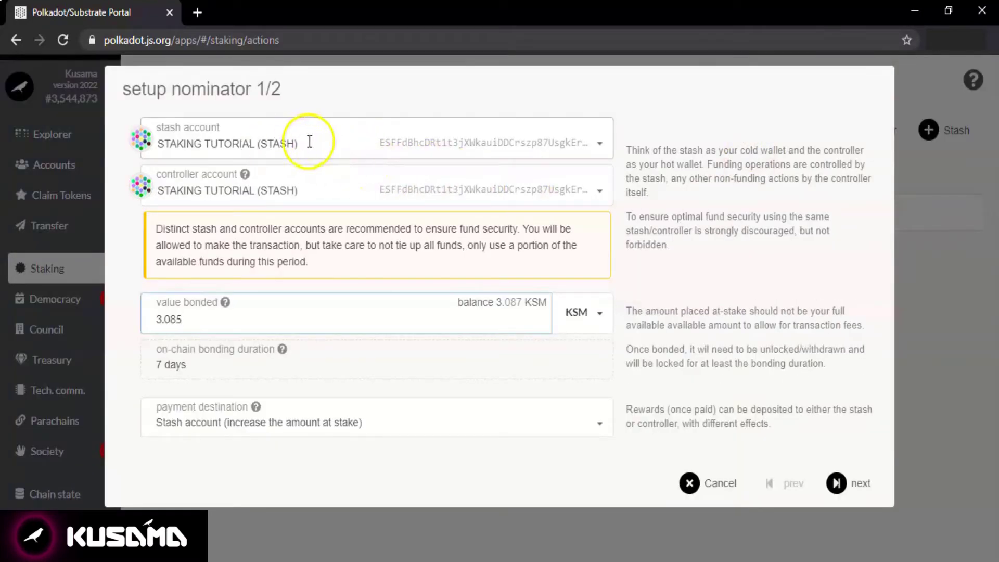
Set STAKING TUTORIAL (STASH) as the stash account and STAKING TUTORIAL (CONTROLLER) as the controller account.
{"action": "left_click", "coordinate": [598, 153]}
{"action": "left_click", "coordinate": [392, 220]}
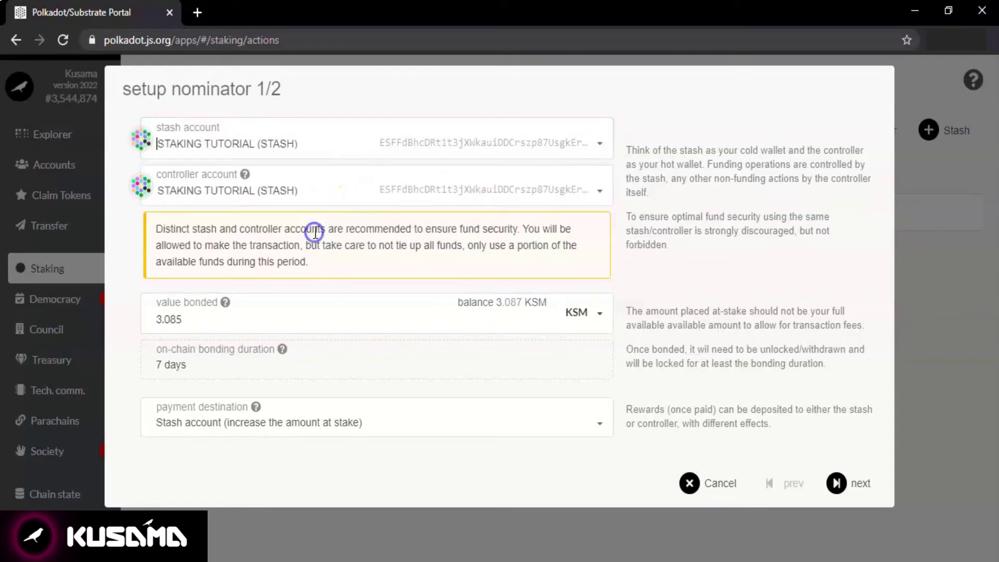
{"action": "left_click", "coordinate": [596, 193]}
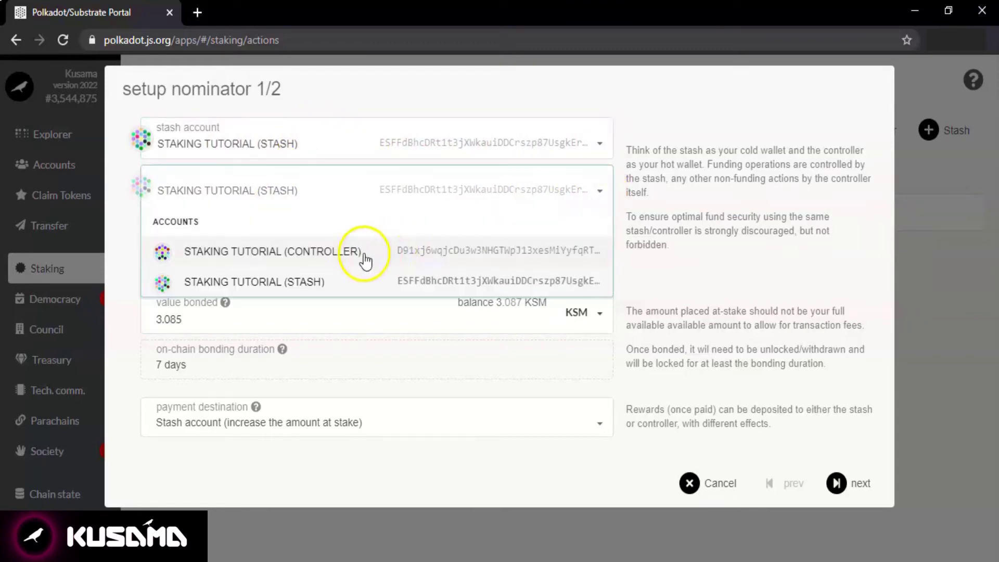
{"action": "left_click", "coordinate": [355, 253]}
Set the value bonded to 3 KSM.
{"action": "left_click", "coordinate": [296, 261]}
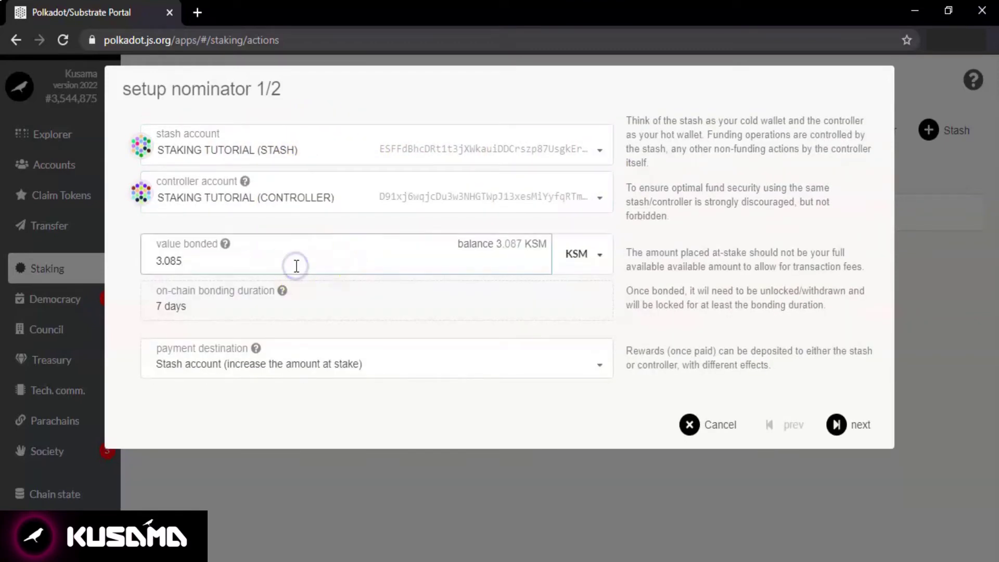
{"action": "key", "text": "BackSpace"}
{"action": "key", "text": "BackSpace"}
{"action": "key", "text": "BackSpace"}
{"action": "key", "text": "BackSpace"}
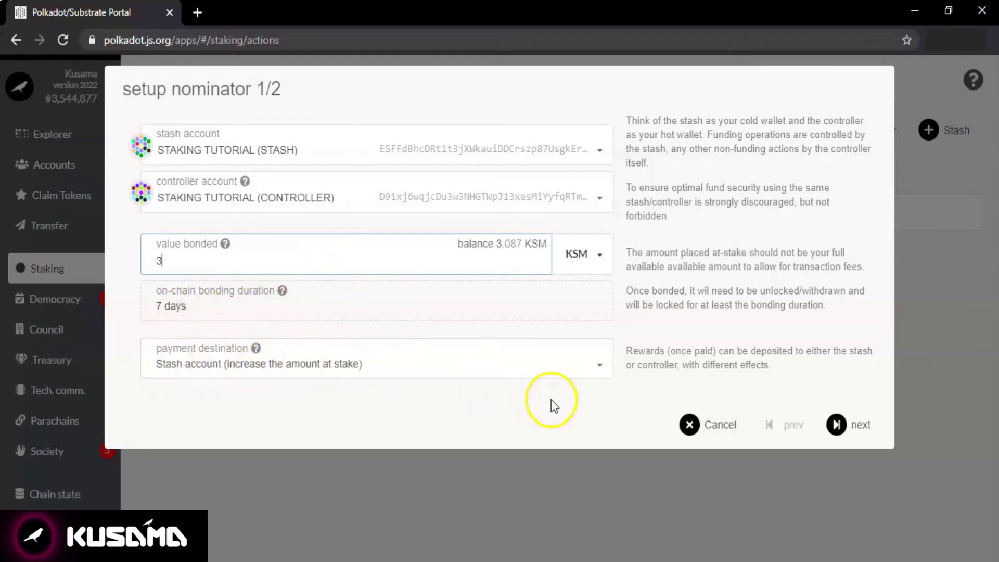
Set the payment destination to "Stash account (do not increase the amount at stake)" and proceed to the validator selection.
{"action": "left_click", "coordinate": [591, 367]}
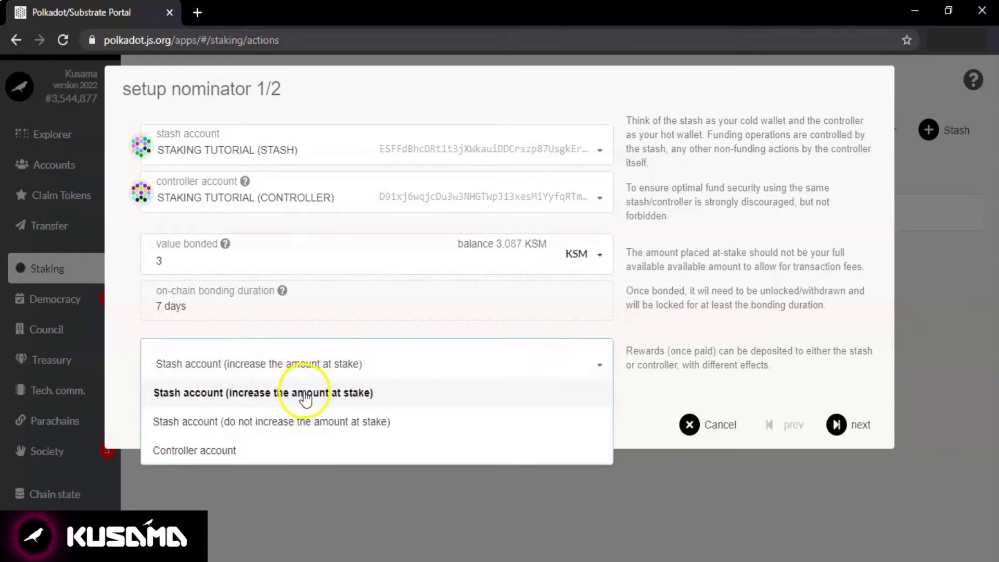
{"action": "left_click", "coordinate": [353, 425]}
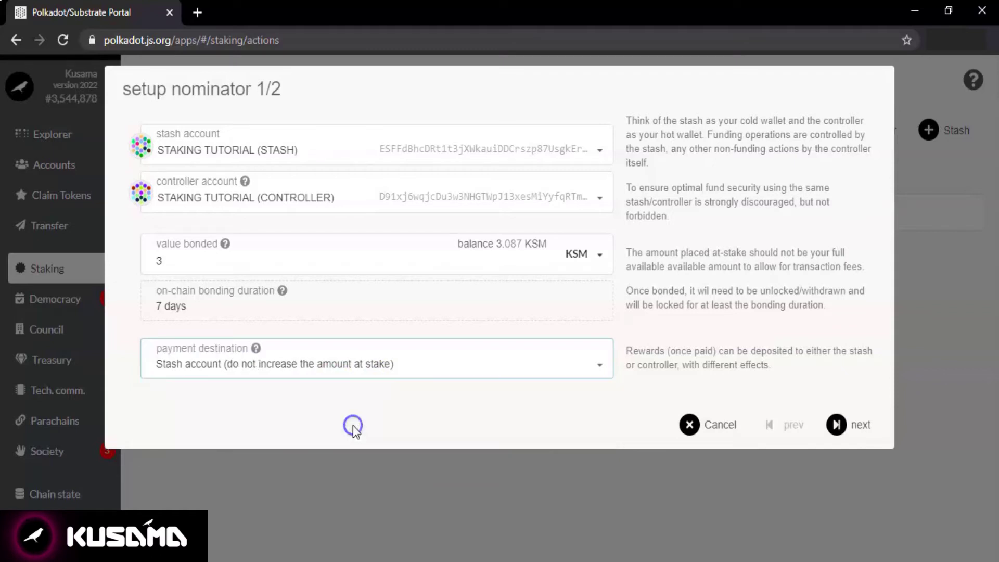
{"action": "left_click", "coordinate": [840, 426]}
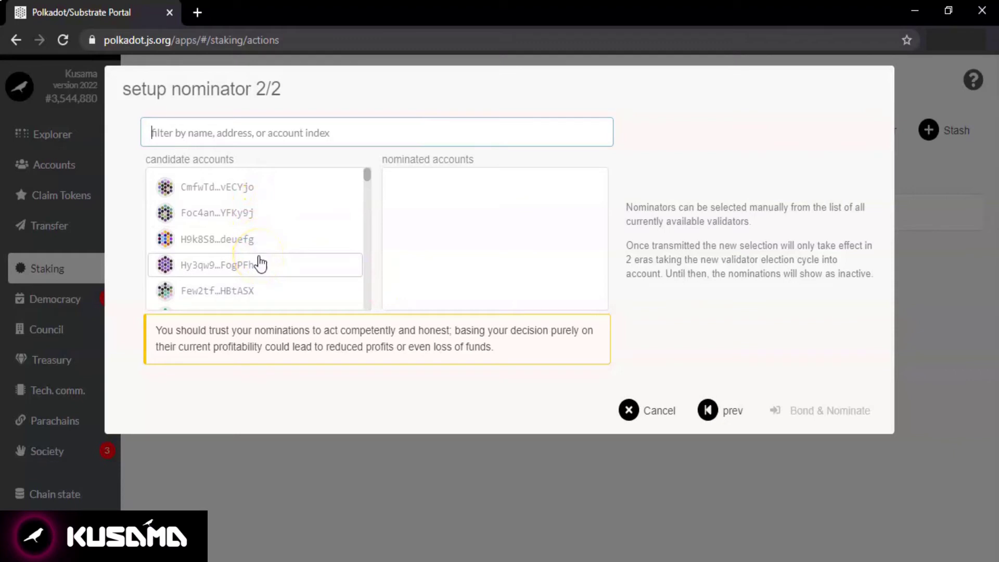
Filter the candidate accounts by "staking" and nominate the STAKING4ALL validator.
{"action": "scroll", "coordinate": [260, 265], "scroll_direction": "down", "scroll_amount": 5}
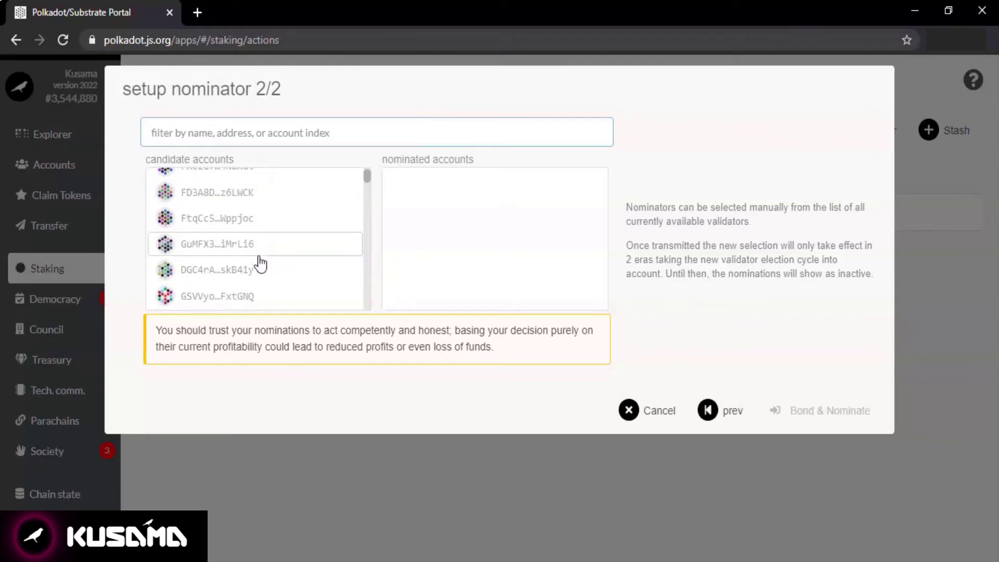
{"action": "scroll", "coordinate": [260, 264], "scroll_direction": "down", "scroll_amount": 3}
{"action": "scroll", "coordinate": [260, 264], "scroll_direction": "down", "scroll_amount": 5}
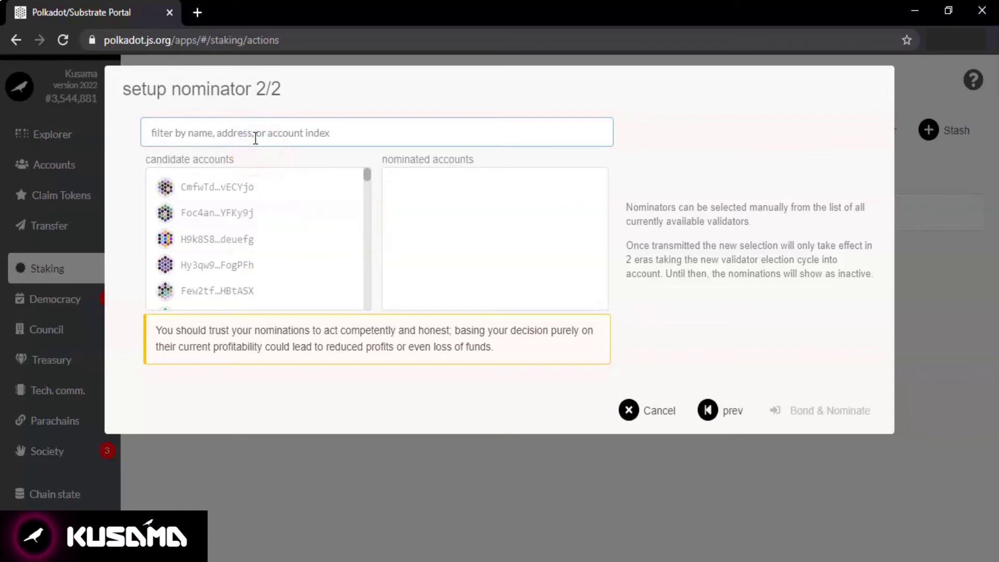
{"action": "type", "text": "st"}
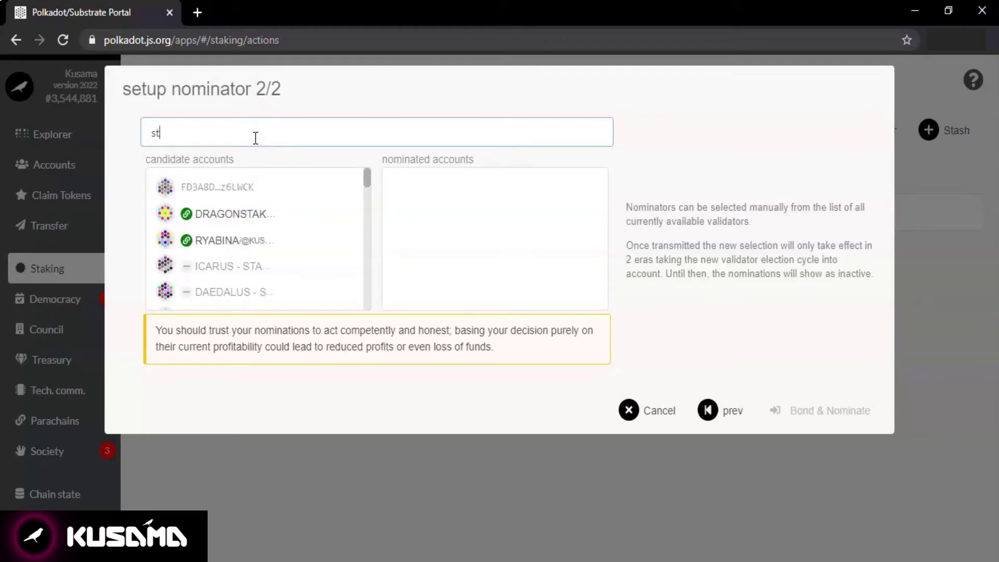
{"action": "type", "text": "aking"}
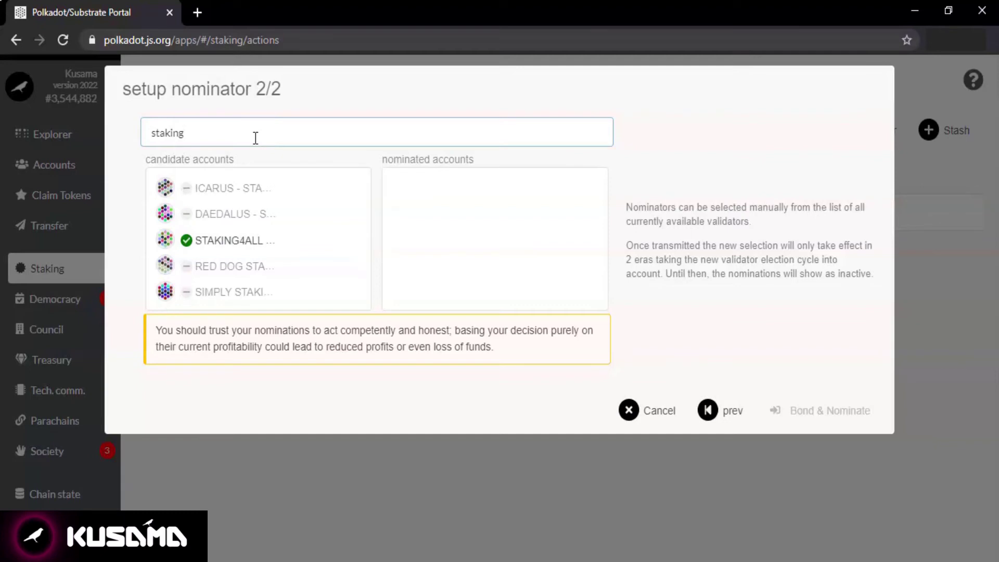
{"action": "left_click", "coordinate": [233, 248]}
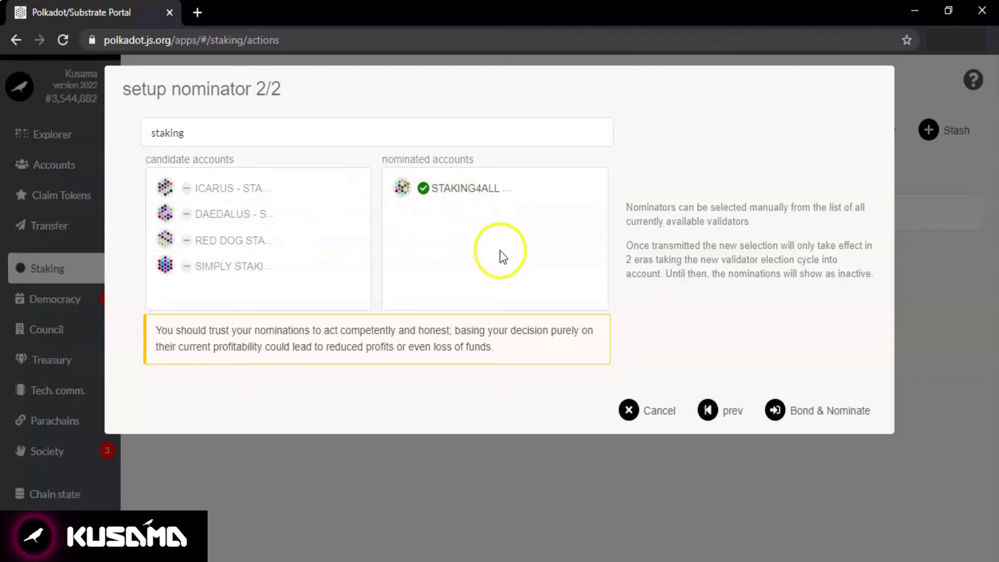
Bond and nominate, enter the stash account's password to sign and submit the transaction, and clear the notifications.
{"action": "left_click", "coordinate": [780, 413]}
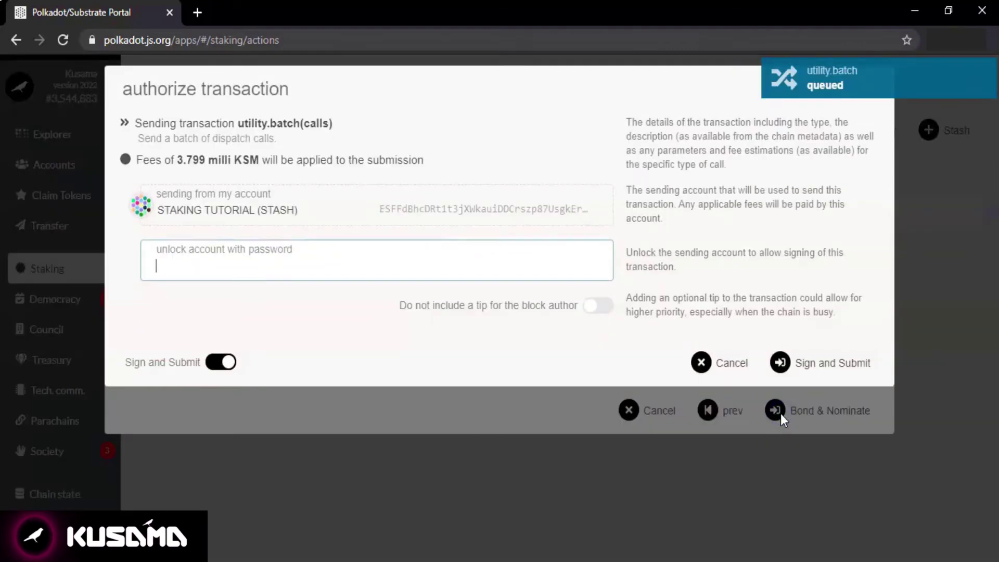
{"action": "type", "text": "•••••••••••"}
{"action": "left_click", "coordinate": [827, 367]}
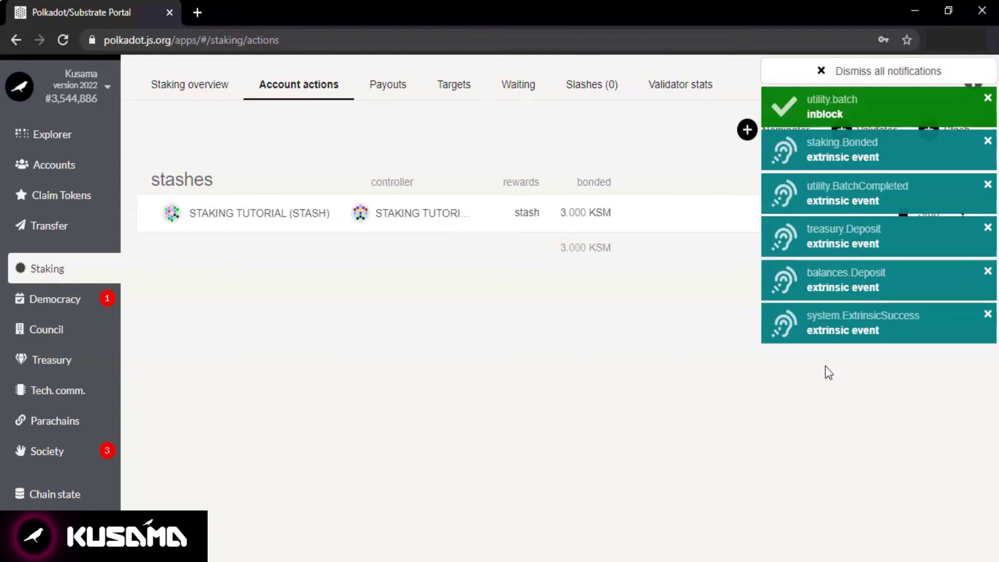
{"action": "left_click", "coordinate": [822, 191]}
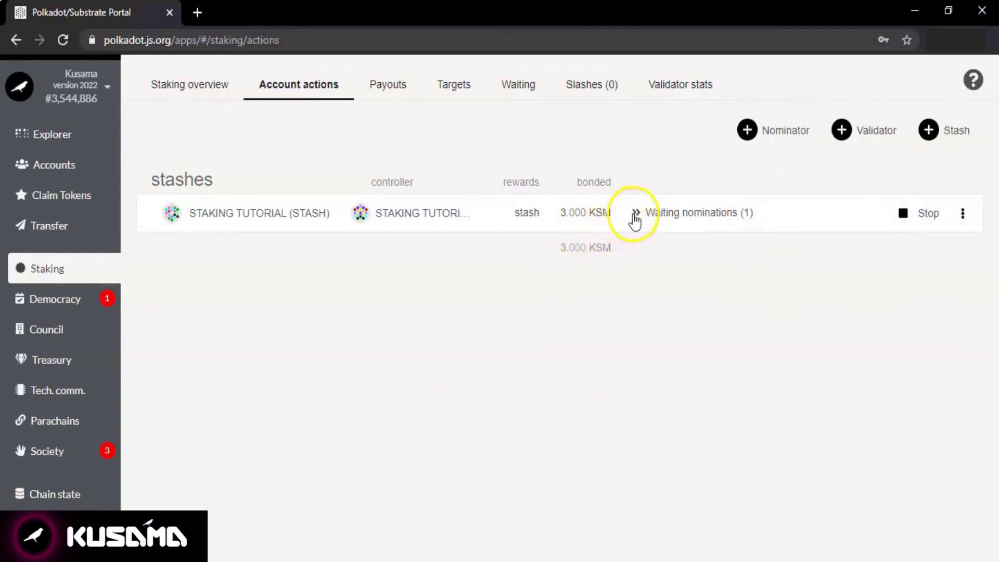
Examine the stash's waiting nominations and the era progress in the staking overview, and return to the account actions.
{"action": "left_click", "coordinate": [635, 219]}
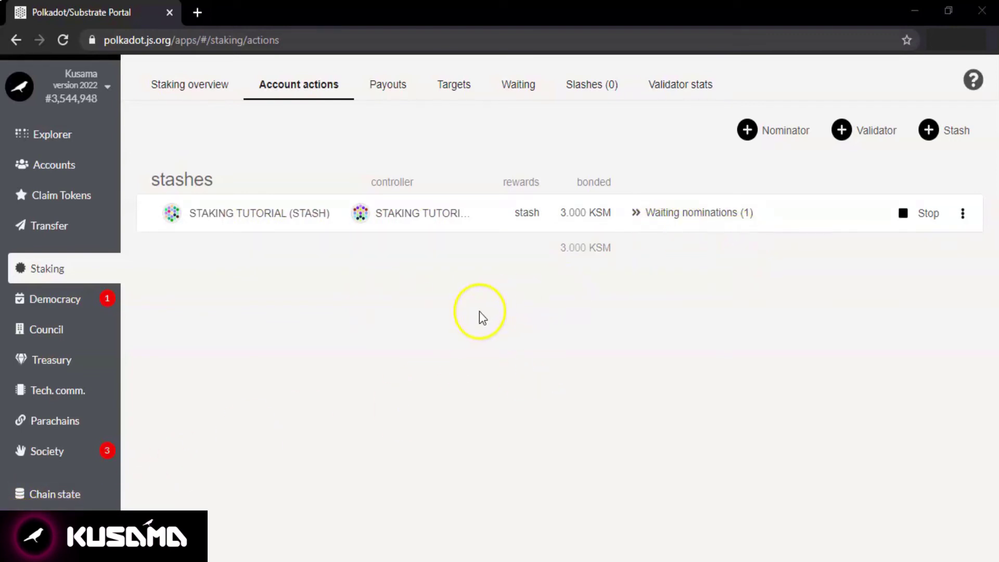
{"action": "left_click", "coordinate": [197, 84]}
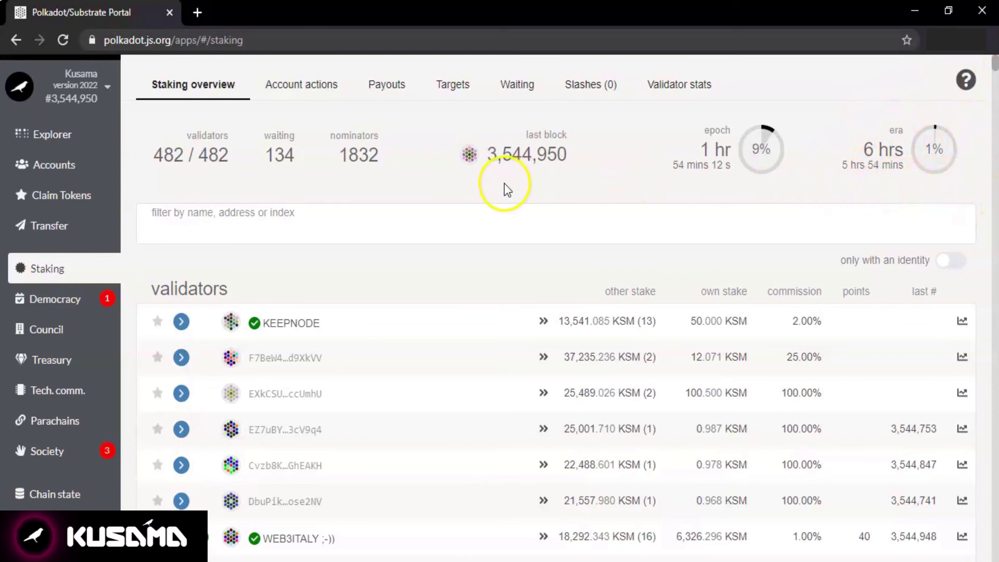
{"action": "left_click", "coordinate": [312, 91]}
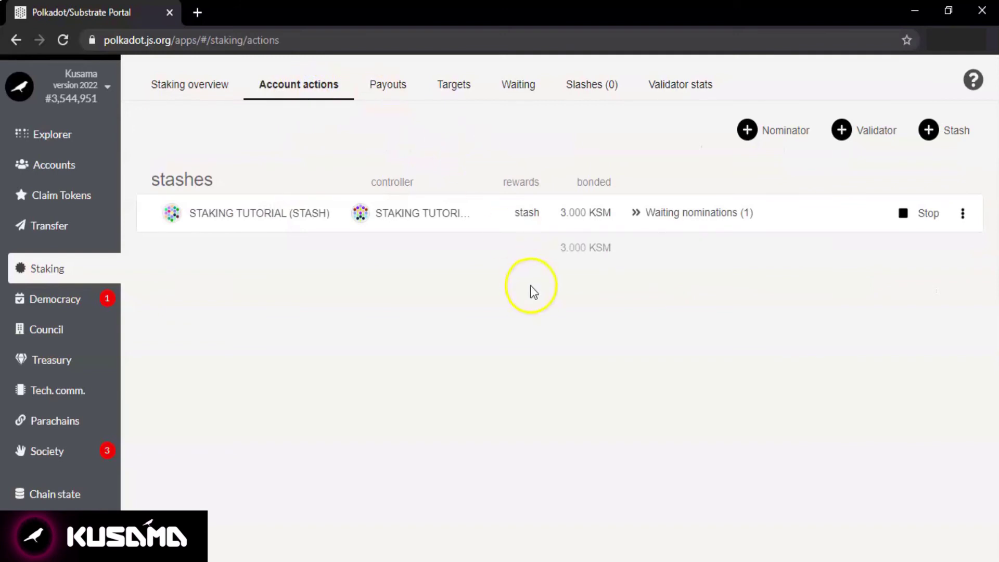
Review the further staking actions available for the stash and the validator under its active nominations.
{"action": "left_click", "coordinate": [963, 214]}
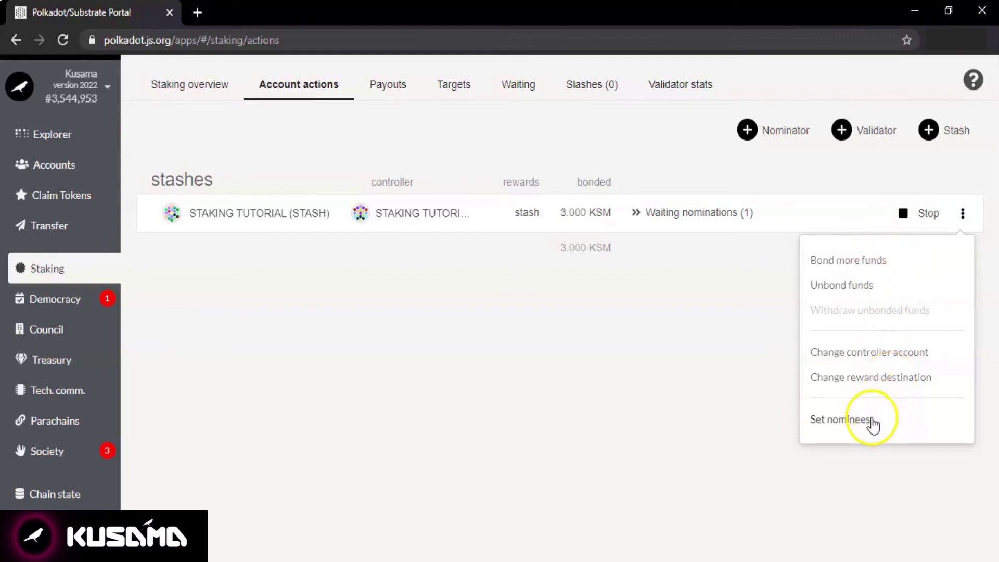
{"action": "left_click", "coordinate": [724, 364]}
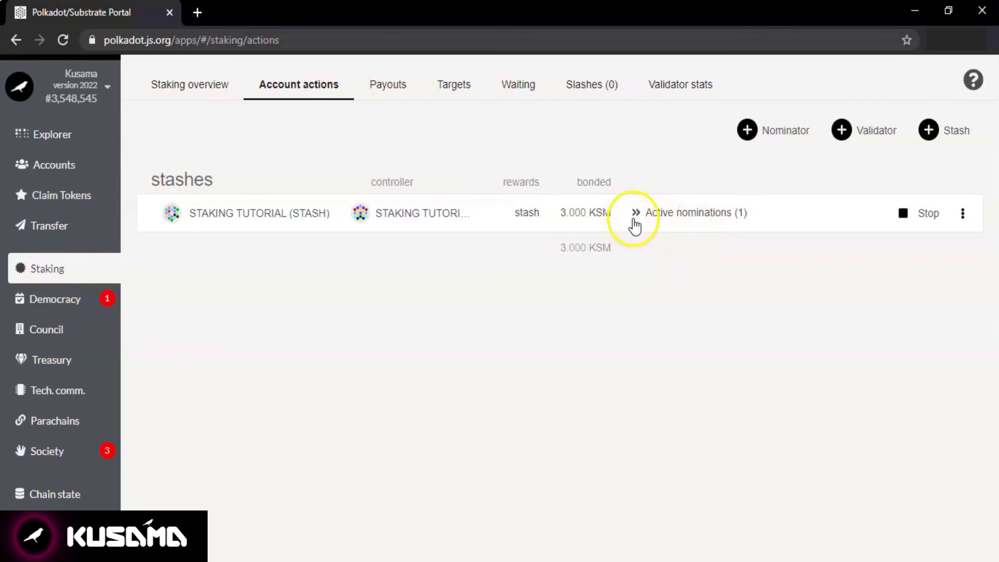
{"action": "left_click", "coordinate": [636, 217]}
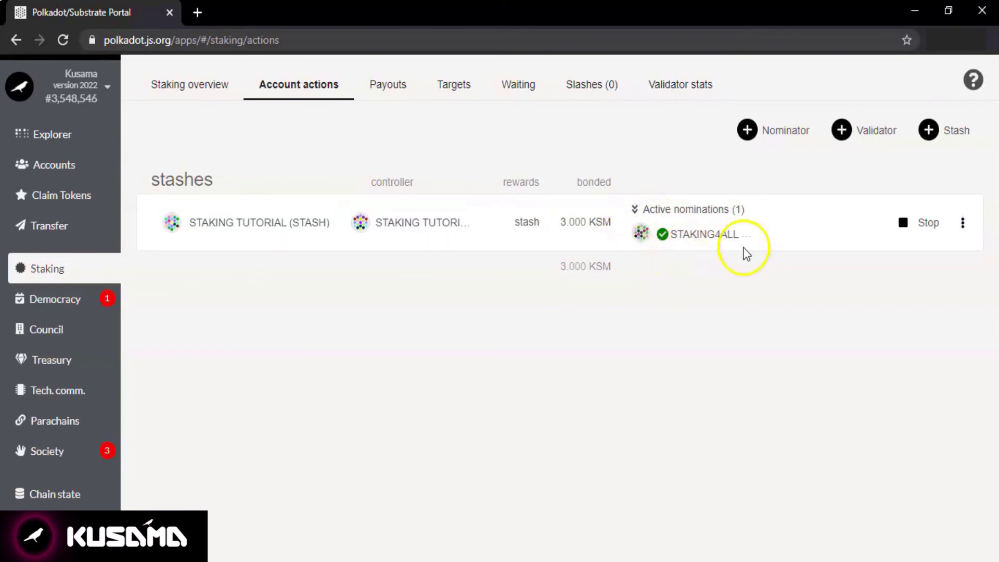
{"action": "left_click", "coordinate": [636, 211]}
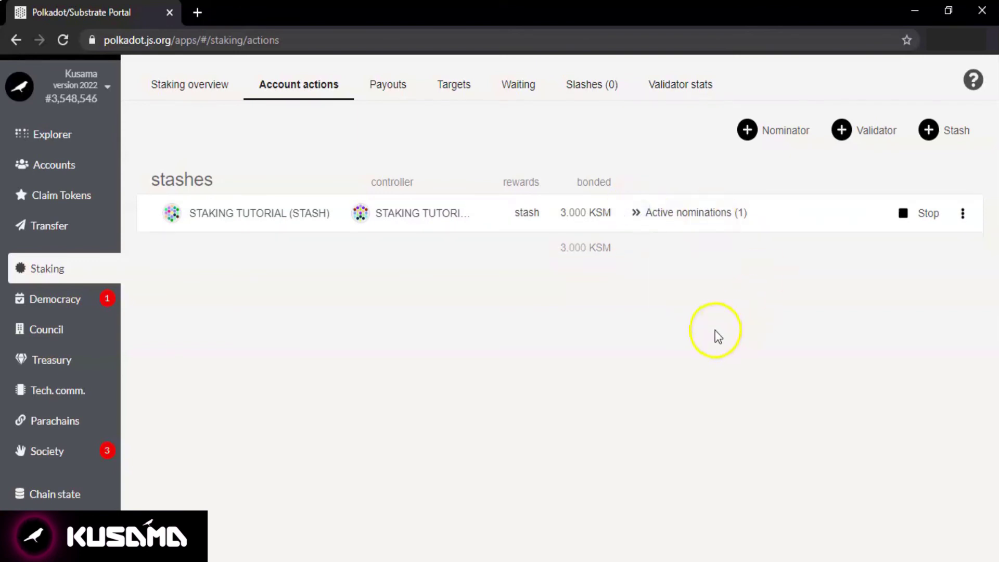